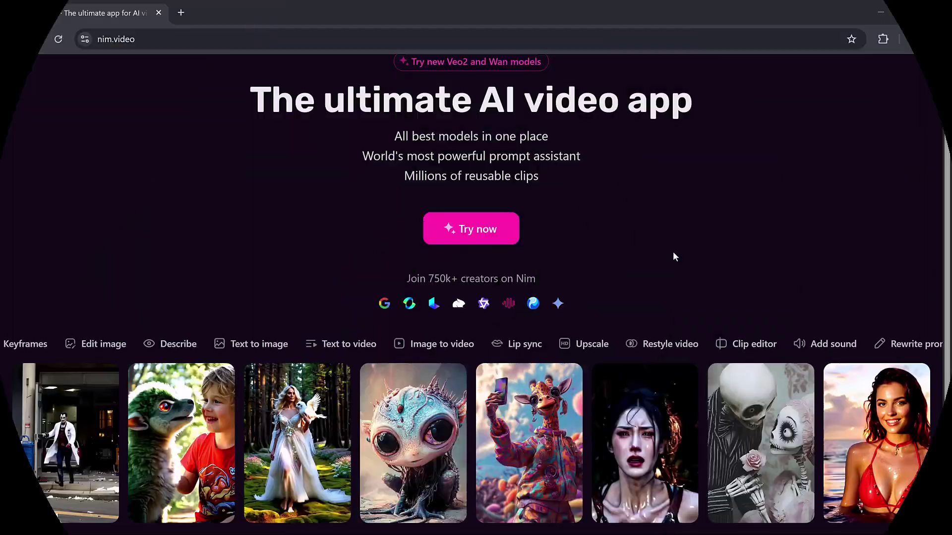
Browse the Create page's gallery of example clips and return to the top.
{"action": "scroll", "coordinate": [683, 255], "scroll_direction": "up", "scroll_amount": 2}
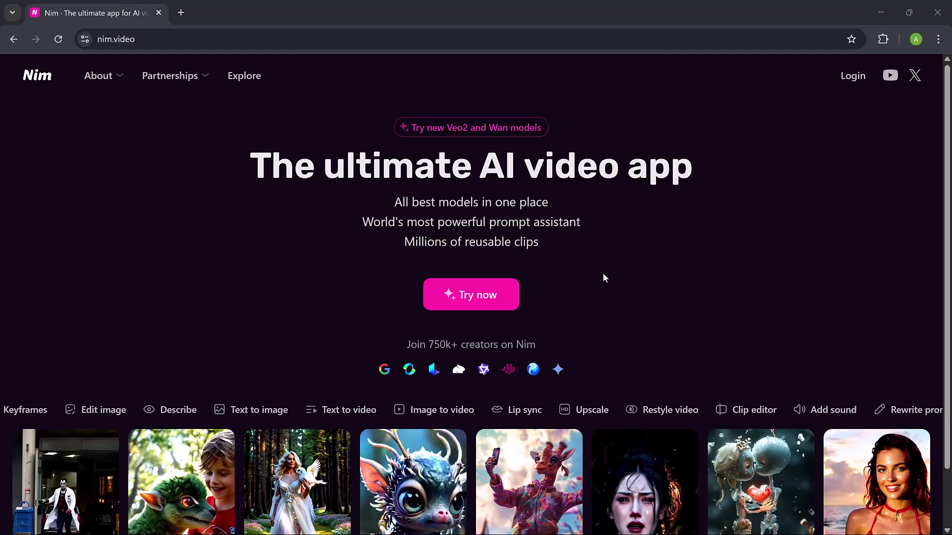
{"action": "scroll", "coordinate": [603, 275], "scroll_direction": "down", "scroll_amount": 2}
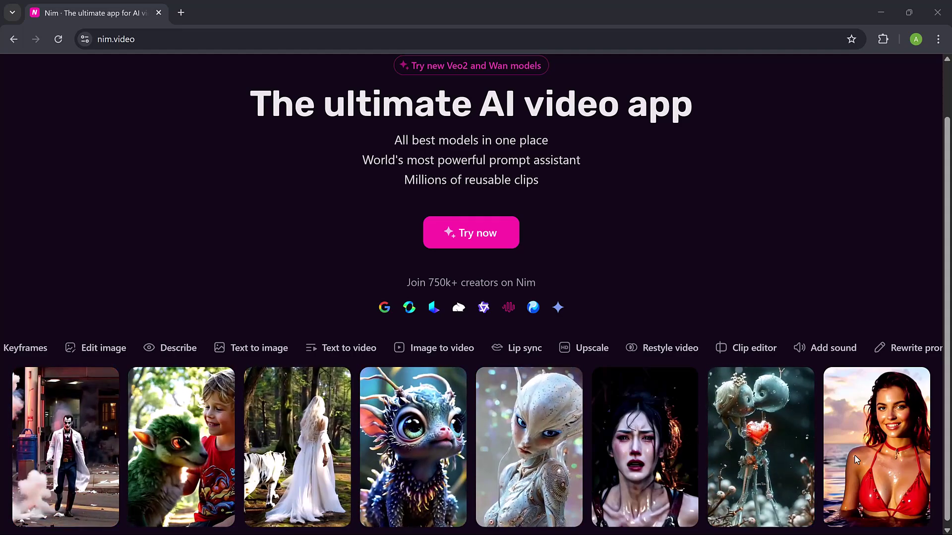
{"action": "scroll", "coordinate": [551, 394], "scroll_direction": "up", "scroll_amount": 1}
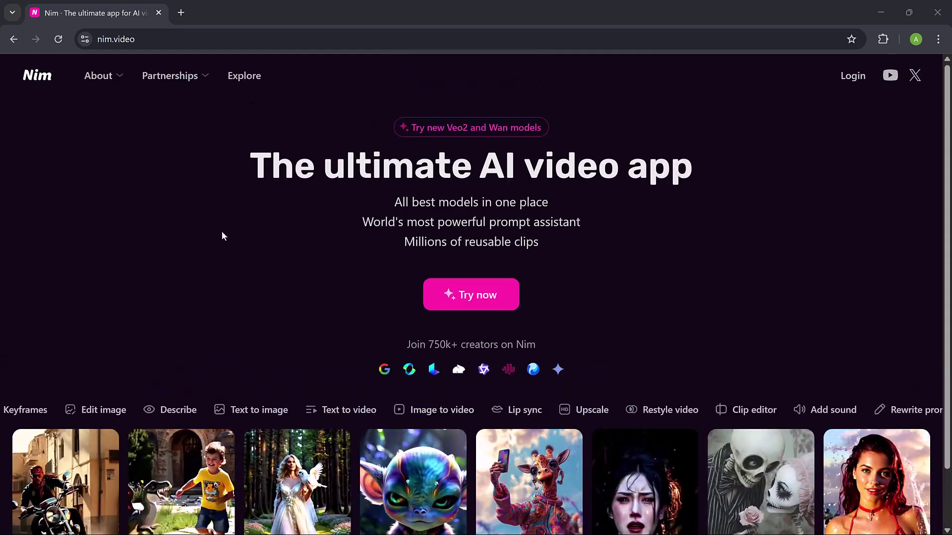
{"action": "mouse_move", "coordinate": [386, 376]}
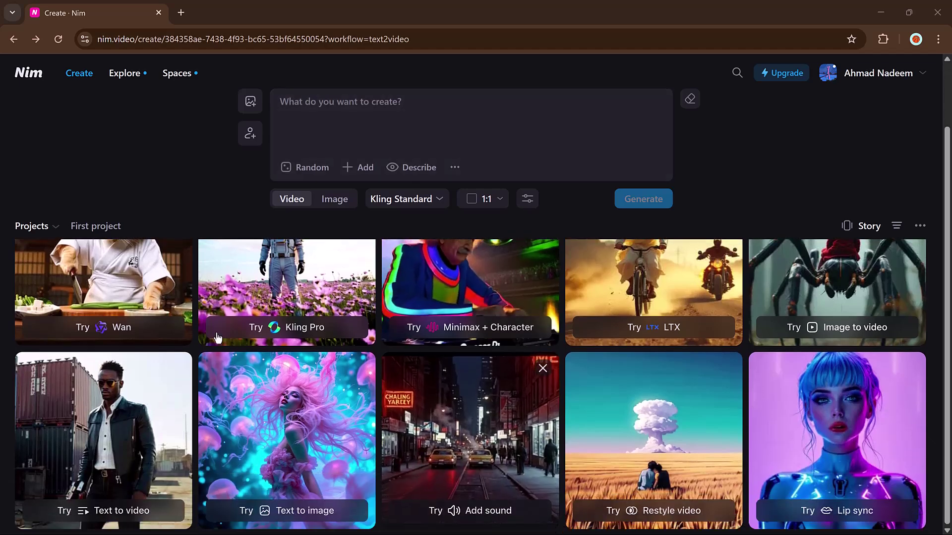
{"action": "scroll", "coordinate": [190, 320], "scroll_direction": "up", "scroll_amount": 2}
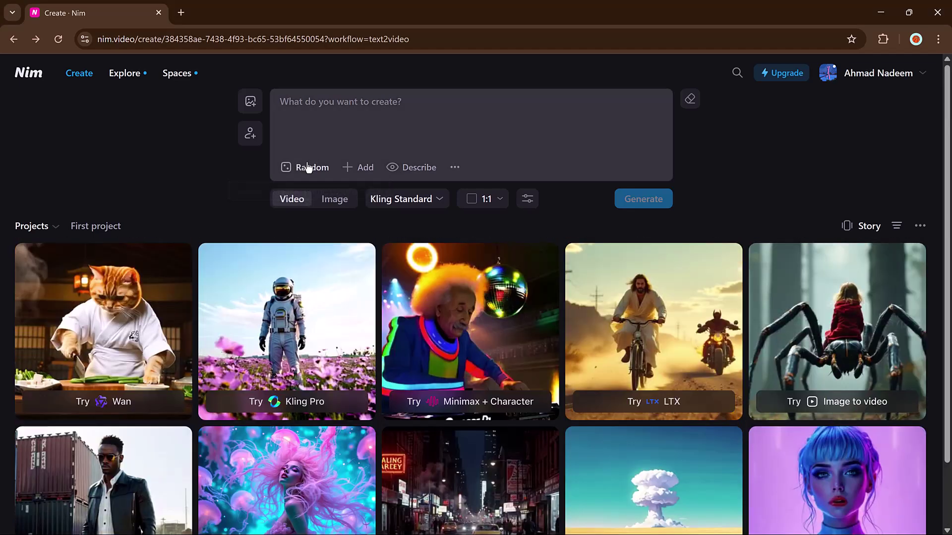
Generate a random, rewritten robot-dentist prompt as a Kling Pro video at 16:9.
{"action": "left_click", "coordinate": [308, 167]}
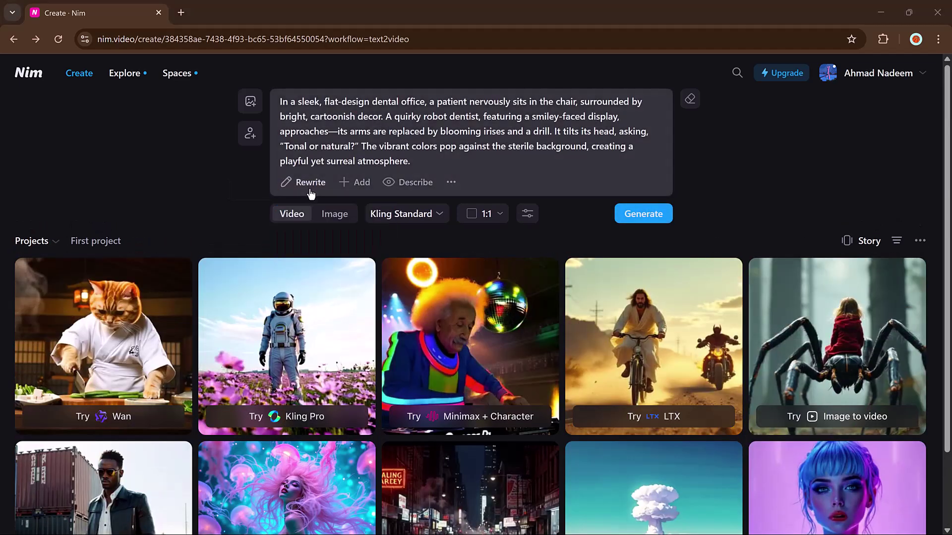
{"action": "left_click", "coordinate": [311, 182]}
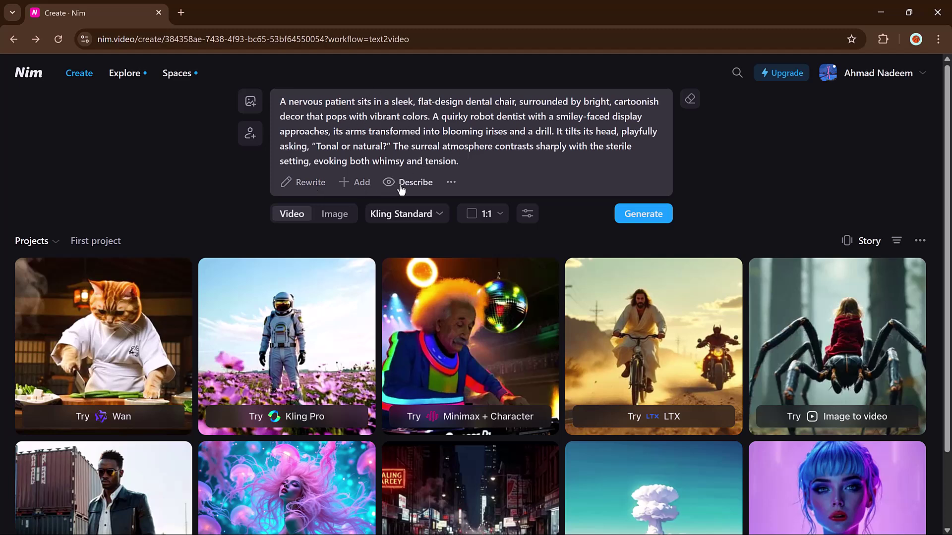
{"action": "left_click", "coordinate": [454, 181]}
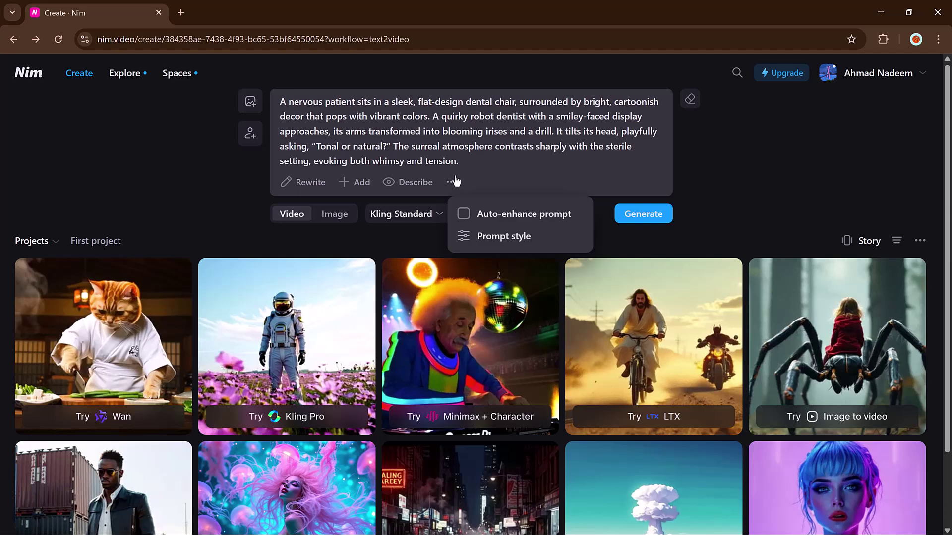
{"action": "left_click", "coordinate": [404, 214]}
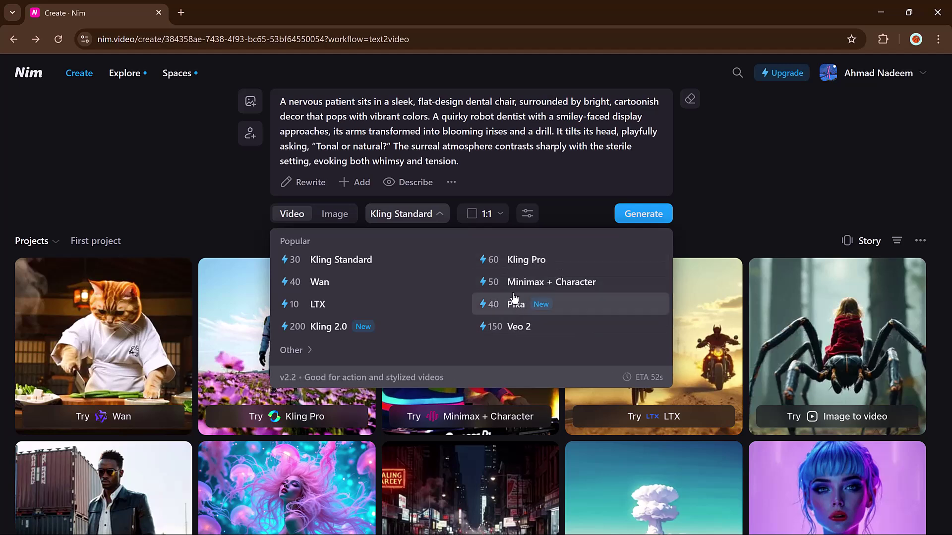
{"action": "left_click", "coordinate": [511, 263]}
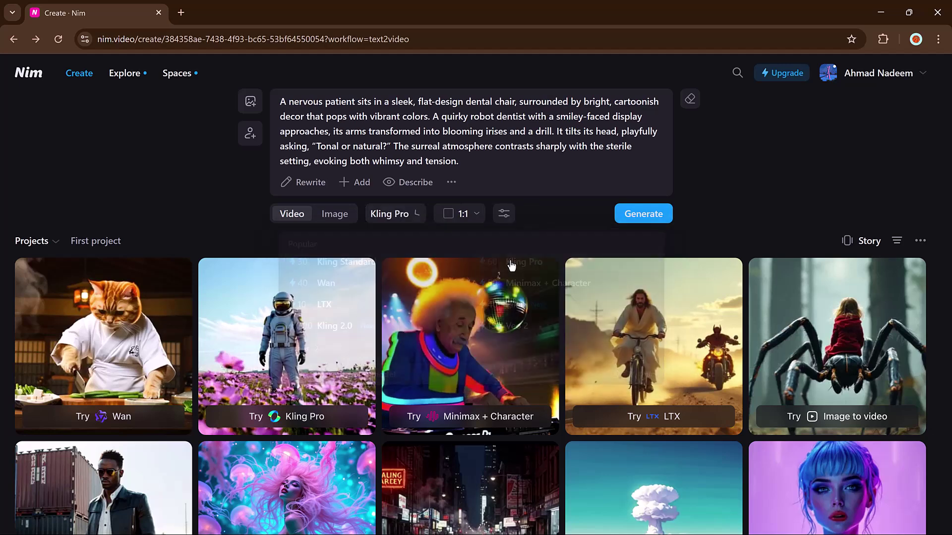
{"action": "left_click", "coordinate": [463, 215]}
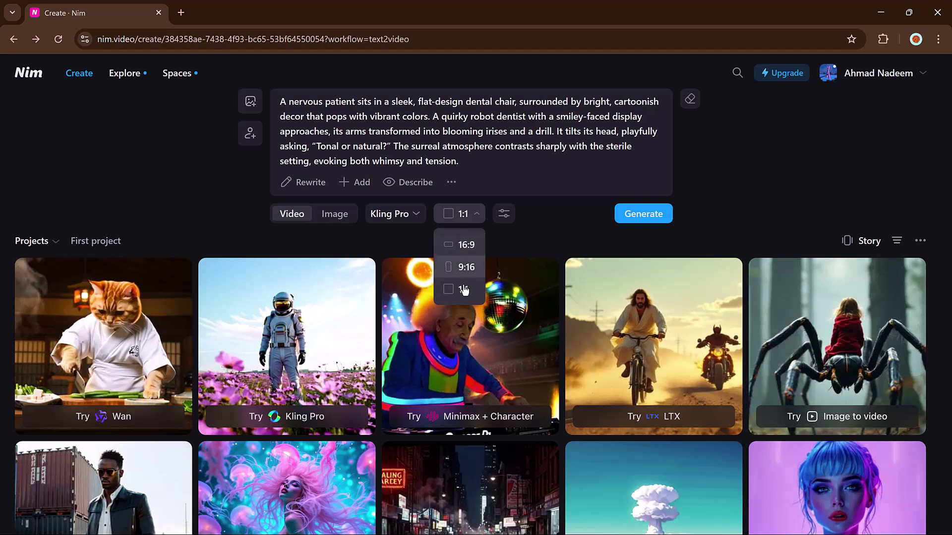
{"action": "left_click", "coordinate": [476, 246]}
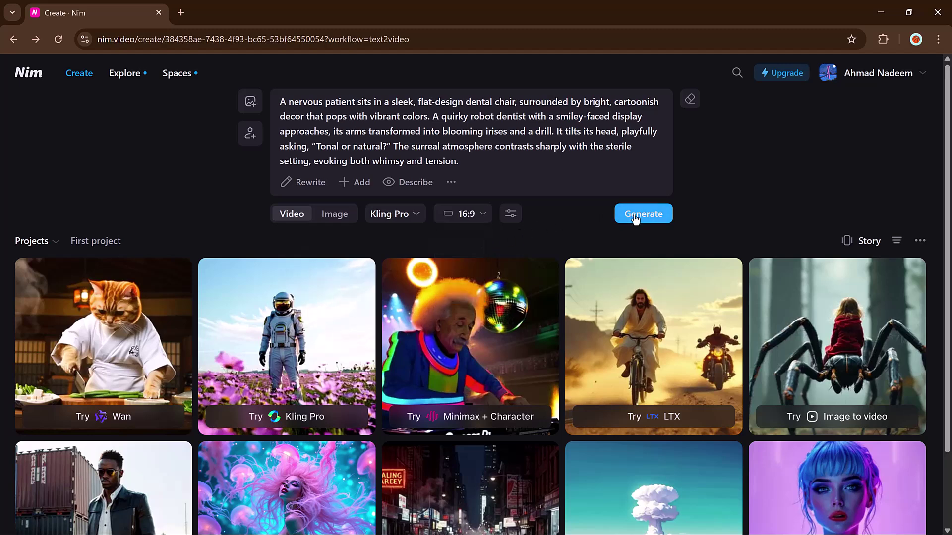
{"action": "left_click", "coordinate": [635, 216]}
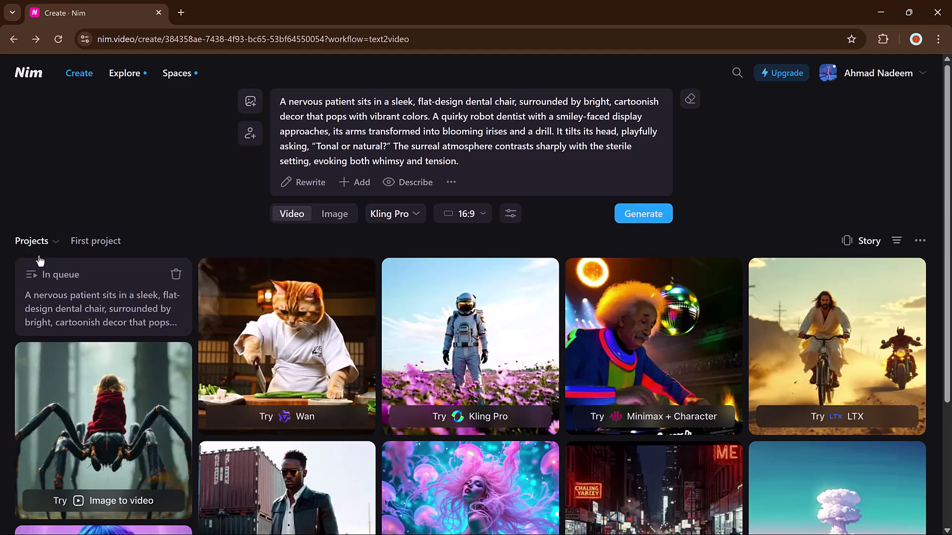
Dismiss the first-creation tip, view the 5-second 1280×720 robot-dentist clip, and return to Create.
{"action": "left_click", "coordinate": [33, 241]}
{"action": "left_click", "coordinate": [158, 223]}
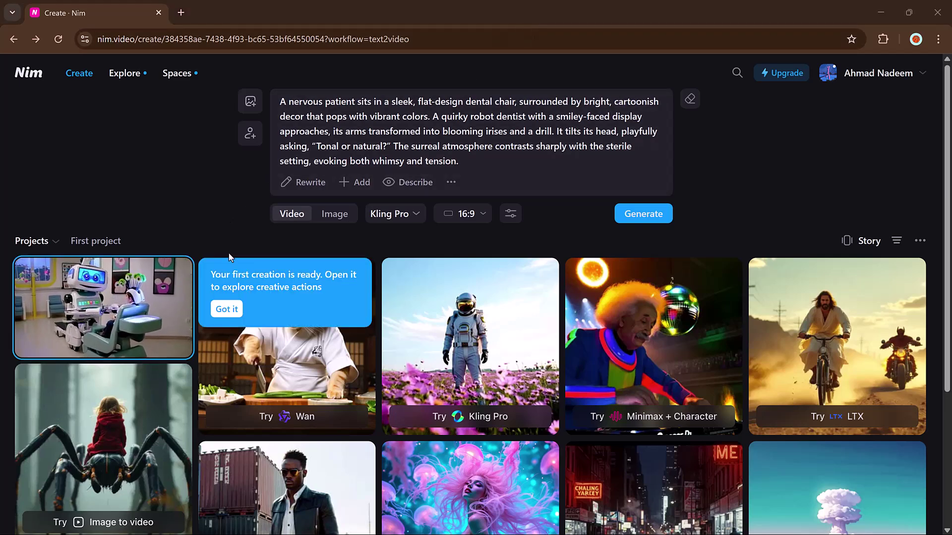
{"action": "left_click", "coordinate": [227, 310]}
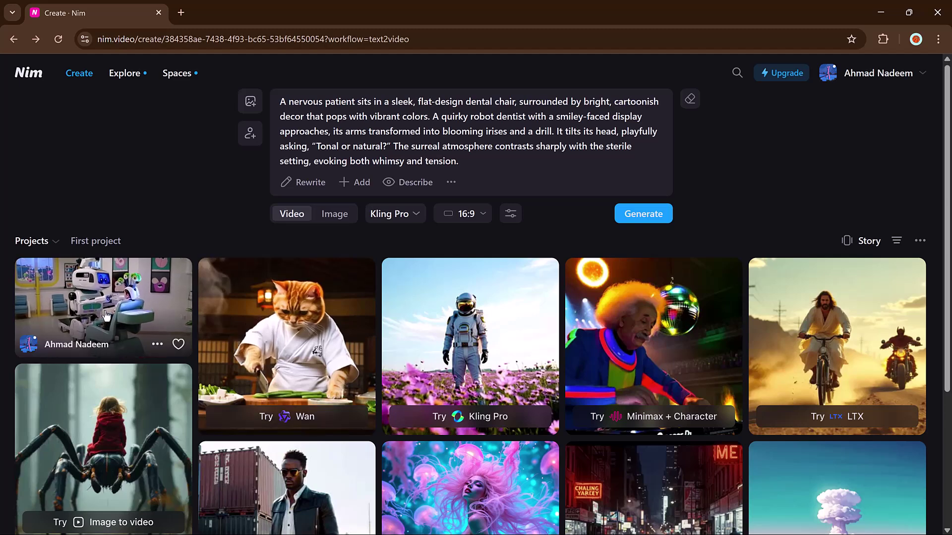
{"action": "left_click", "coordinate": [106, 315]}
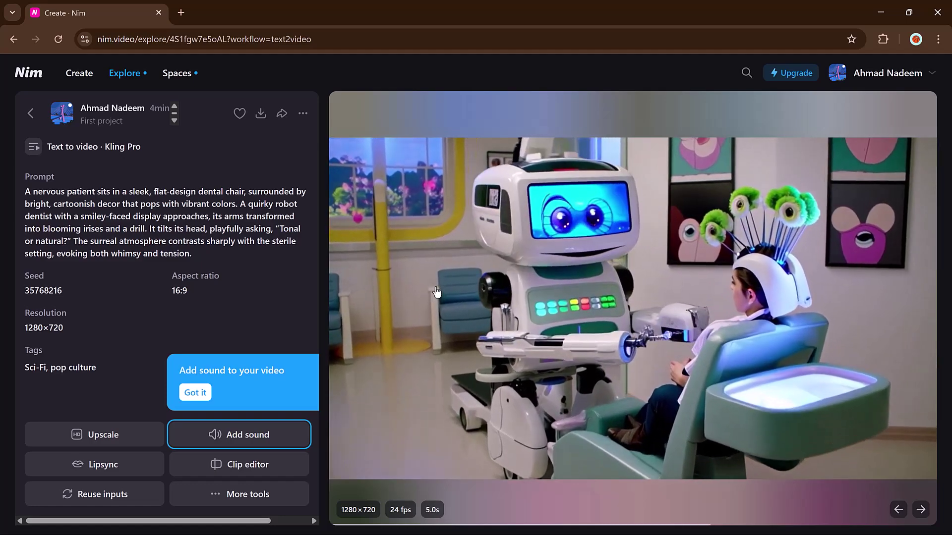
{"action": "key", "text": "Escape"}
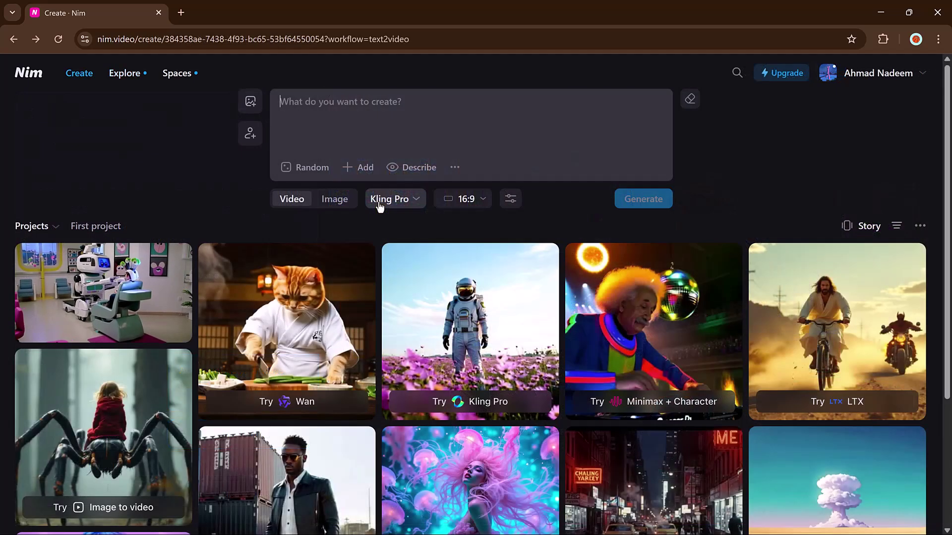
Generate the Wan video of a Stabilo marker in a sci-fi classroom with a pasted negative prompt, then open it.
{"action": "left_click", "coordinate": [379, 204]}
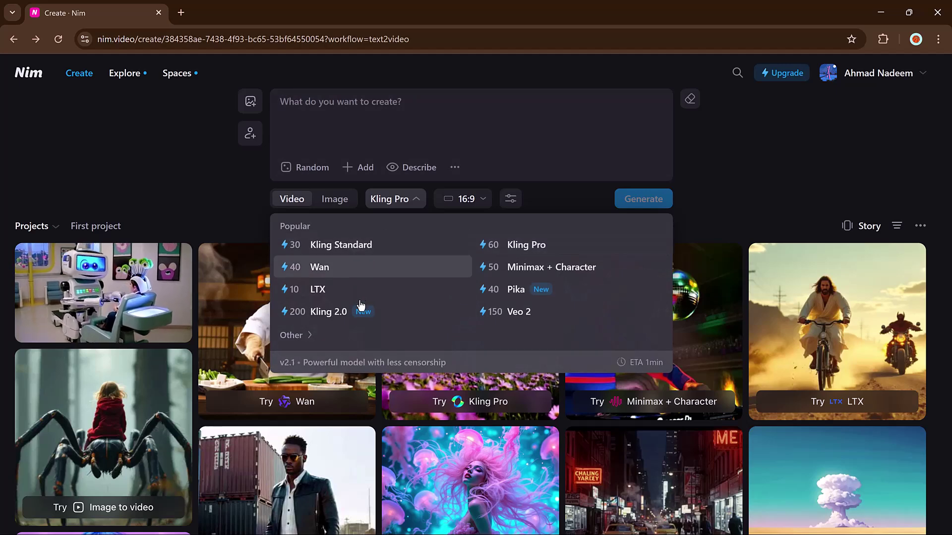
{"action": "left_click", "coordinate": [367, 281]}
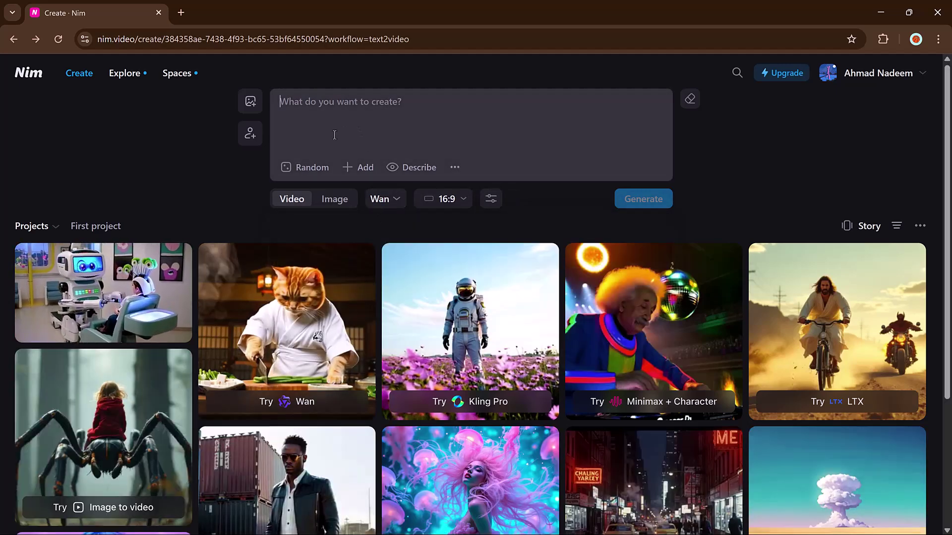
{"action": "left_click", "coordinate": [308, 167]}
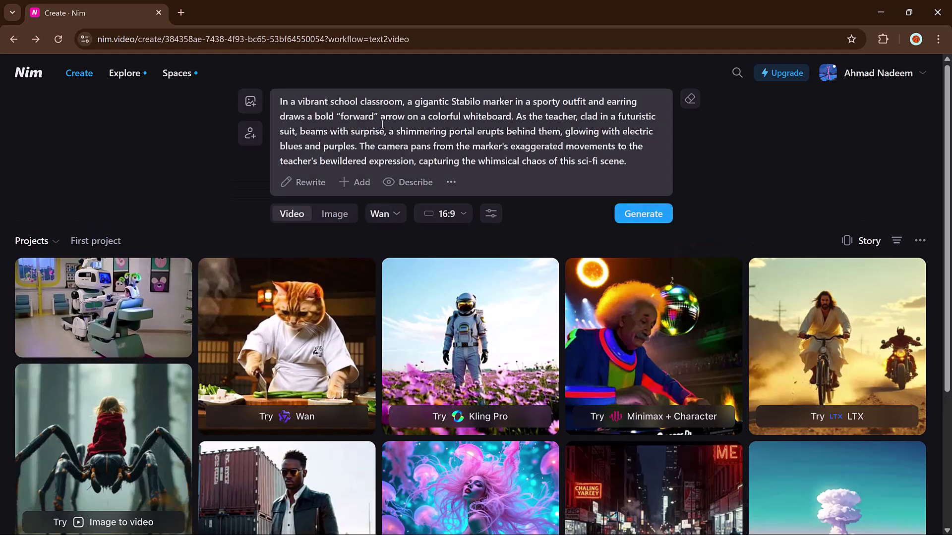
{"action": "left_click", "coordinate": [491, 213]}
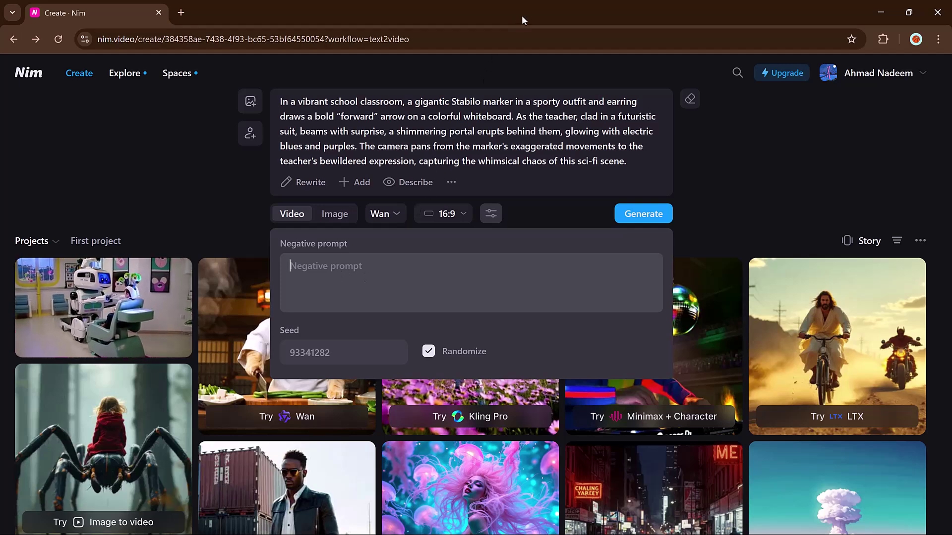
{"action": "type", "text": "\"A dull, lifeless classroom with no color or vibrancy. The Stabilo marker is small, plain, and unanimated, wearing no outfit or accessories. No arrow is being drawn. The whiteboard is blank or smudged. The teacher looks bored or absent, wearing ordinary, outdated clothes. No portal or light effects—background is flat and gray. The scene lacks motion, energy, and any whimsical or sci-fi elements. No camera motion or dramatic expressions—everything appears static and uninspired.\""}
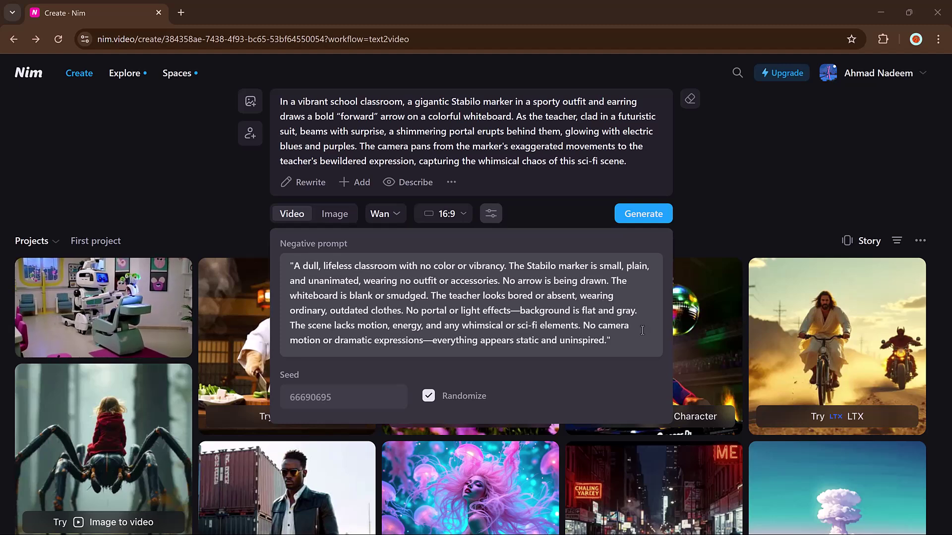
{"action": "left_click", "coordinate": [643, 214]}
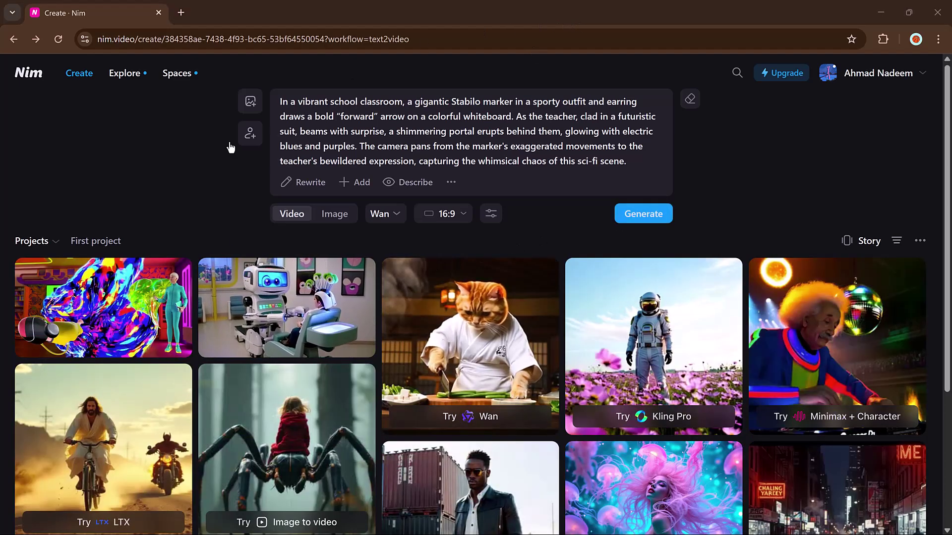
{"action": "left_click", "coordinate": [99, 322]}
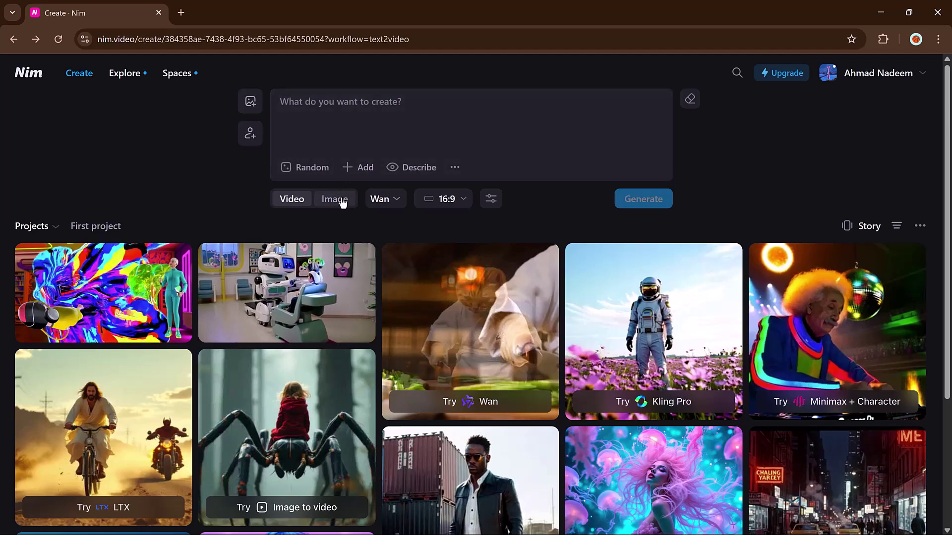
Generate a 9:16 Flux Pro image from a random anime panda student prompt.
{"action": "left_click", "coordinate": [340, 200]}
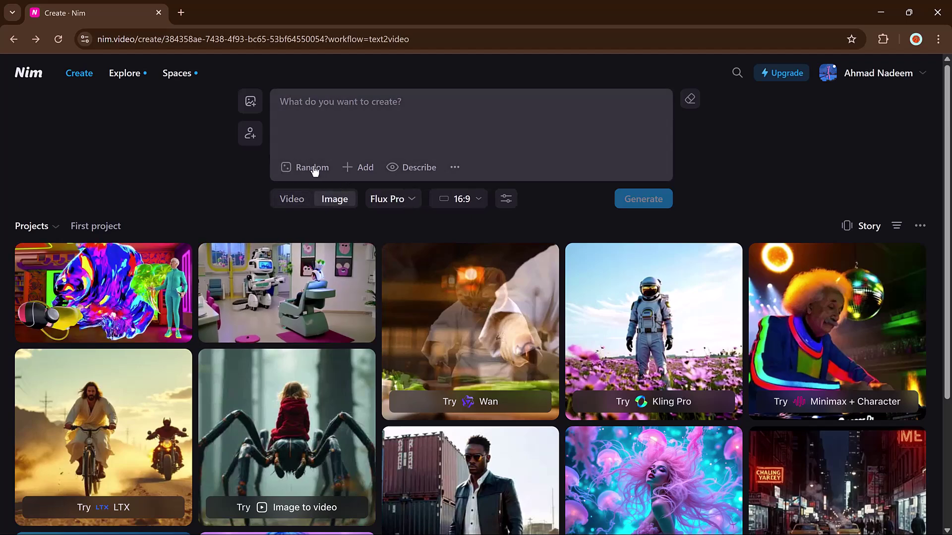
{"action": "left_click", "coordinate": [310, 167]}
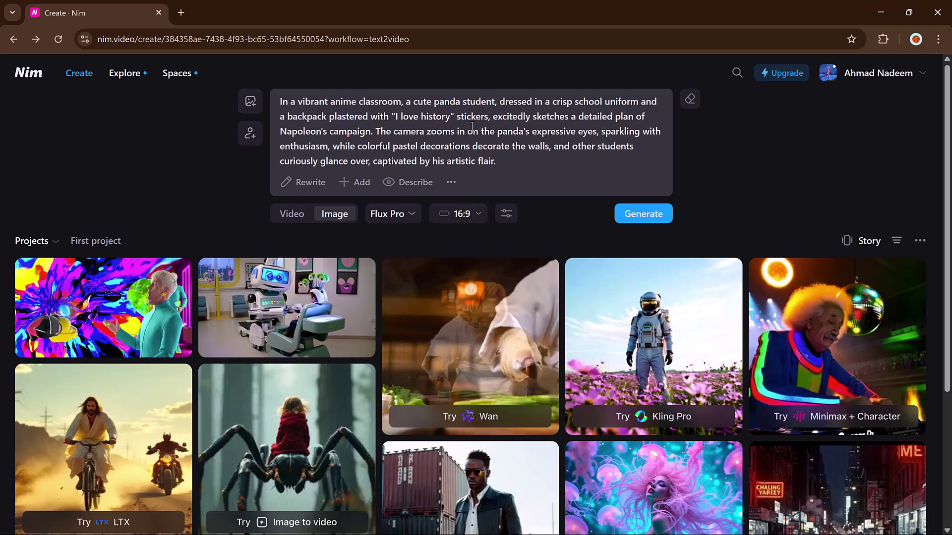
{"action": "left_click", "coordinate": [461, 213]}
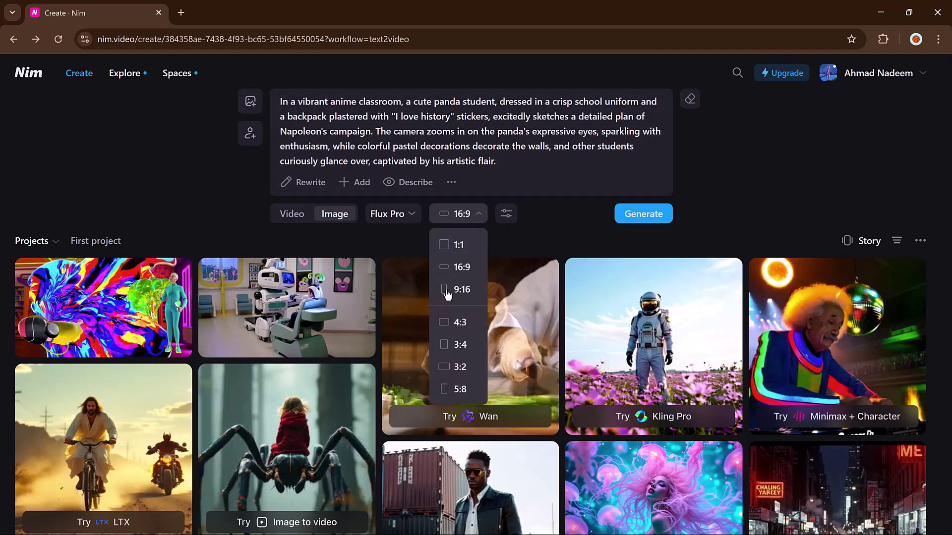
{"action": "left_click", "coordinate": [458, 285]}
{"action": "left_click", "coordinate": [634, 218]}
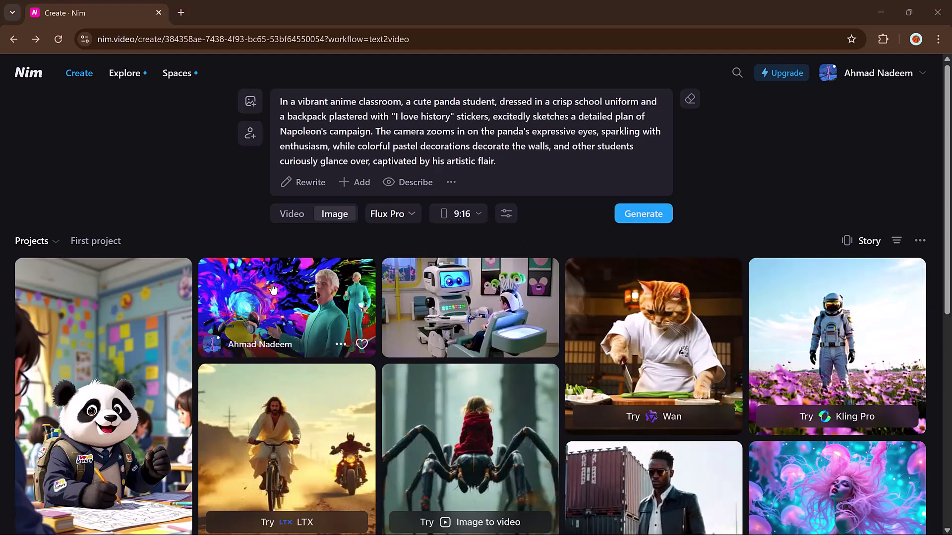
View the finished 768×1344 panda image, dismiss the make-video tip, and return to Create.
{"action": "left_click", "coordinate": [119, 373]}
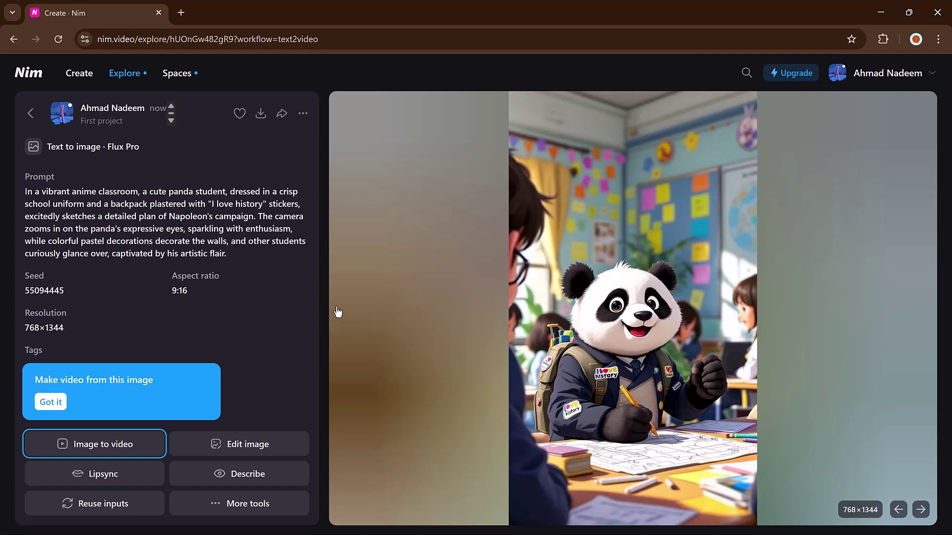
{"action": "left_click", "coordinate": [52, 403]}
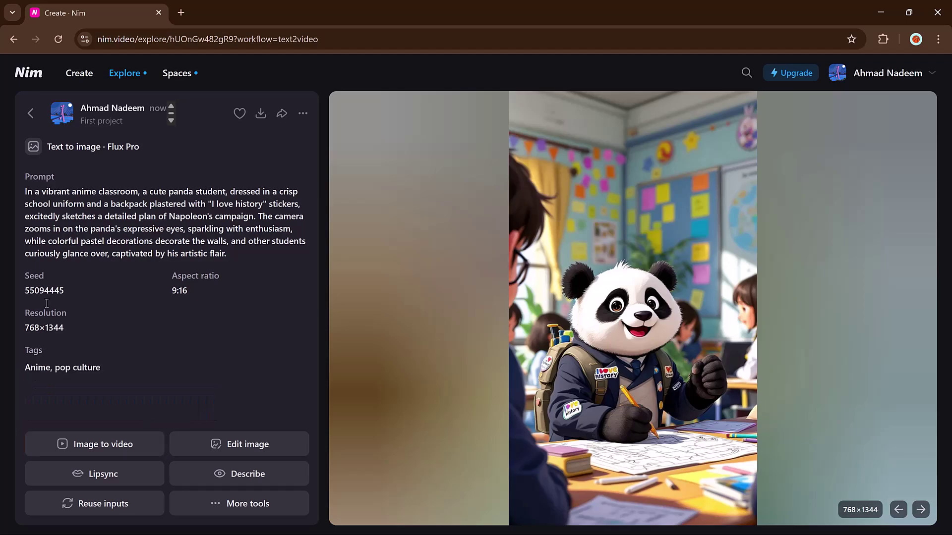
{"action": "left_click", "coordinate": [69, 74]}
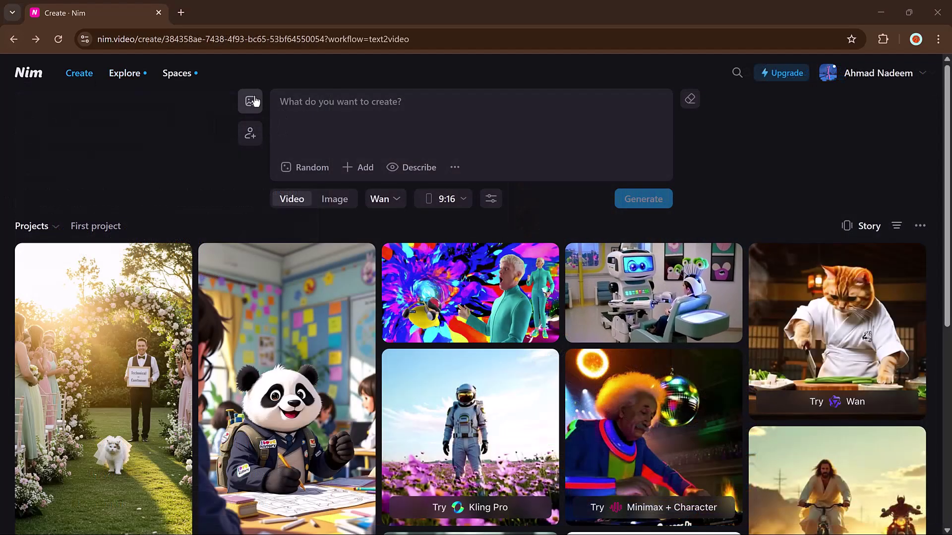
Upload the woman's photo and have AI write and then lengthen a prompt for it.
{"action": "left_click", "coordinate": [254, 101]}
{"action": "double_click", "coordinate": [427, 99]}
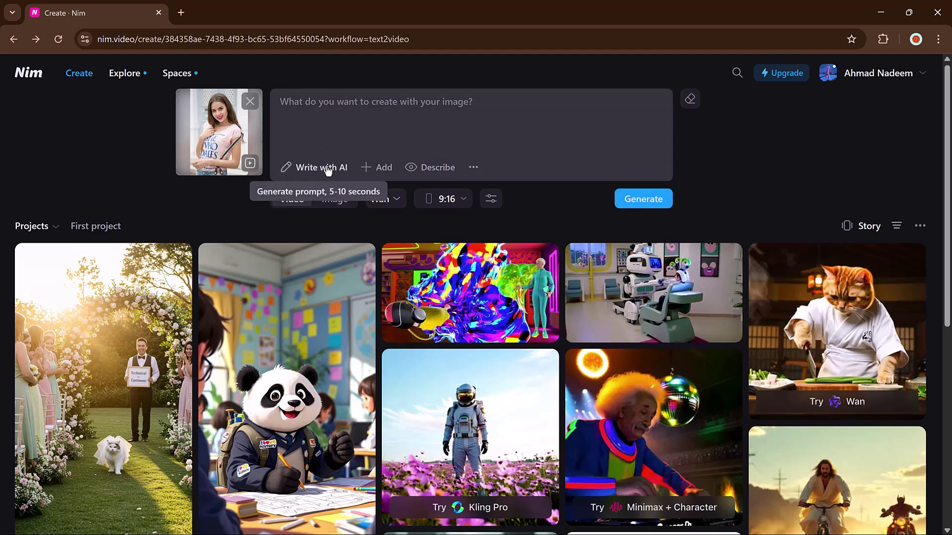
{"action": "left_click", "coordinate": [327, 170]}
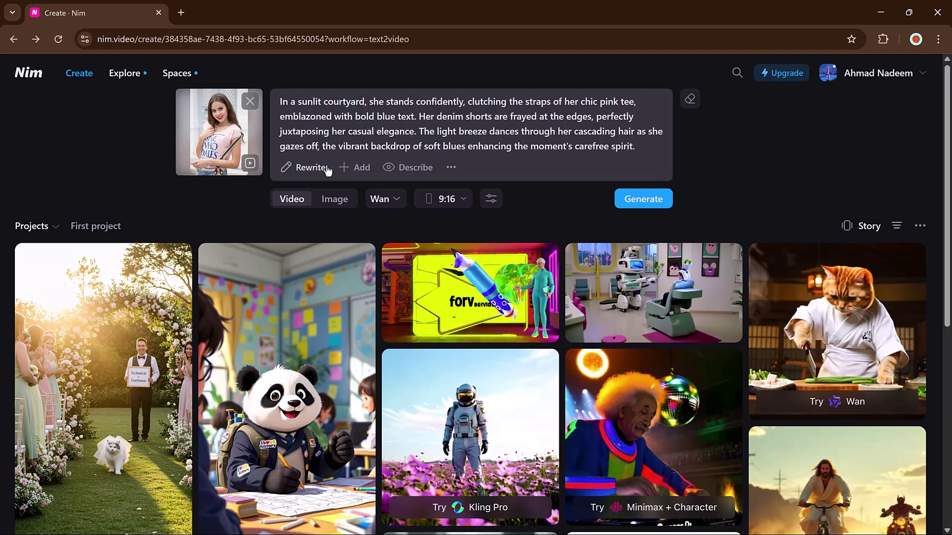
{"action": "left_click", "coordinate": [327, 169]}
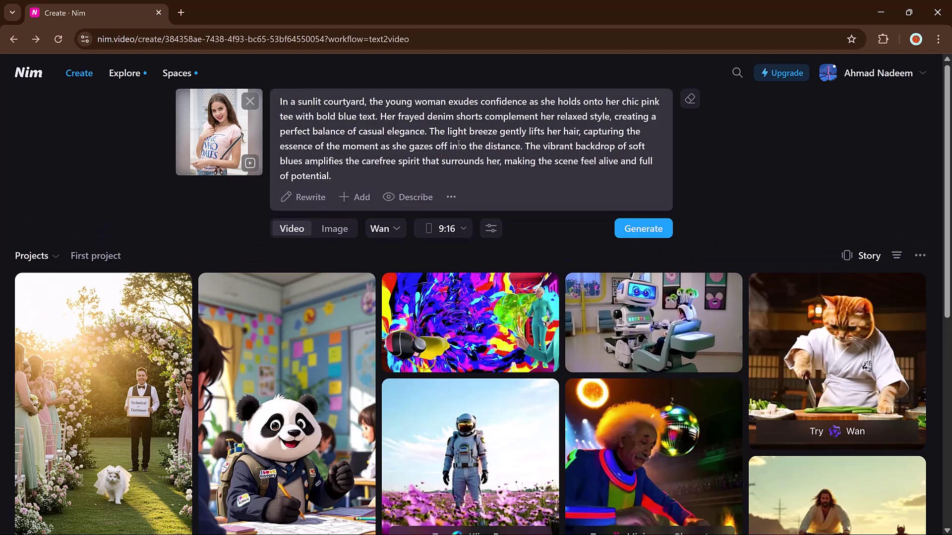
Generate a Luma Ray2 16:9 video from the photo, then return to an empty Create prompt.
{"action": "left_click", "coordinate": [398, 229]}
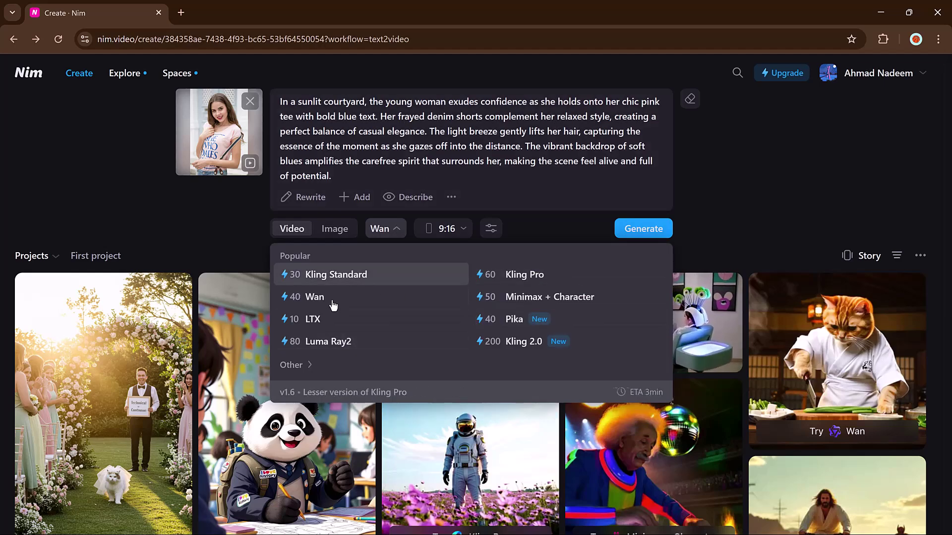
{"action": "left_click", "coordinate": [343, 340]}
{"action": "left_click", "coordinate": [471, 229]}
{"action": "left_click", "coordinate": [473, 258]}
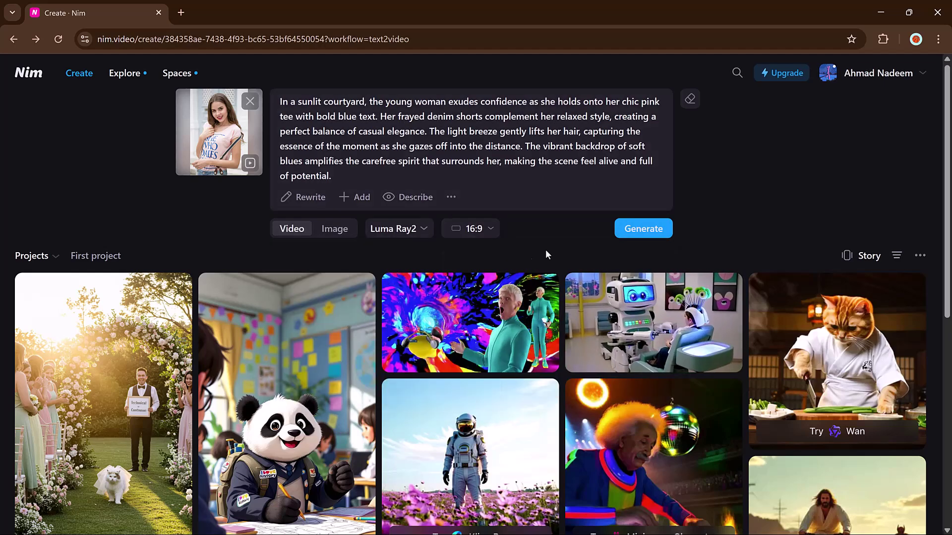
{"action": "left_click", "coordinate": [632, 231]}
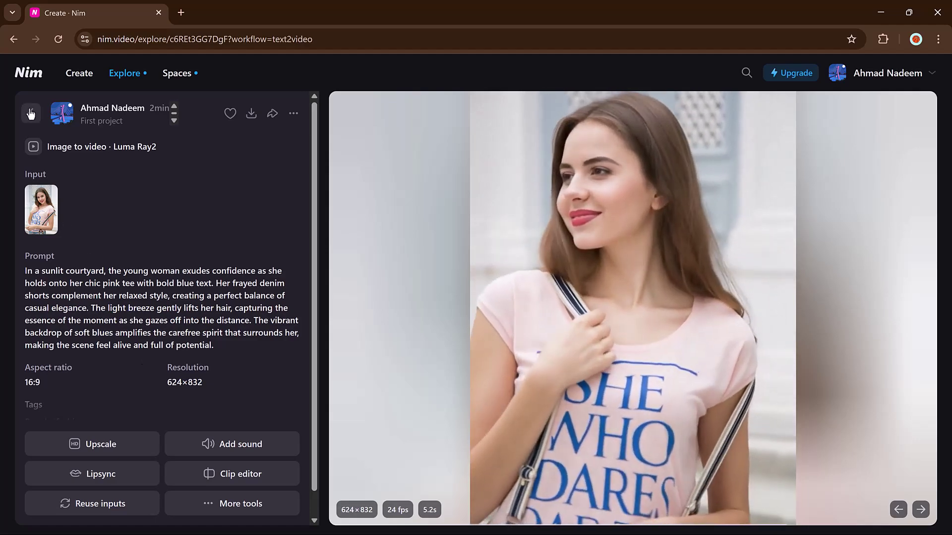
{"action": "left_click", "coordinate": [30, 113]}
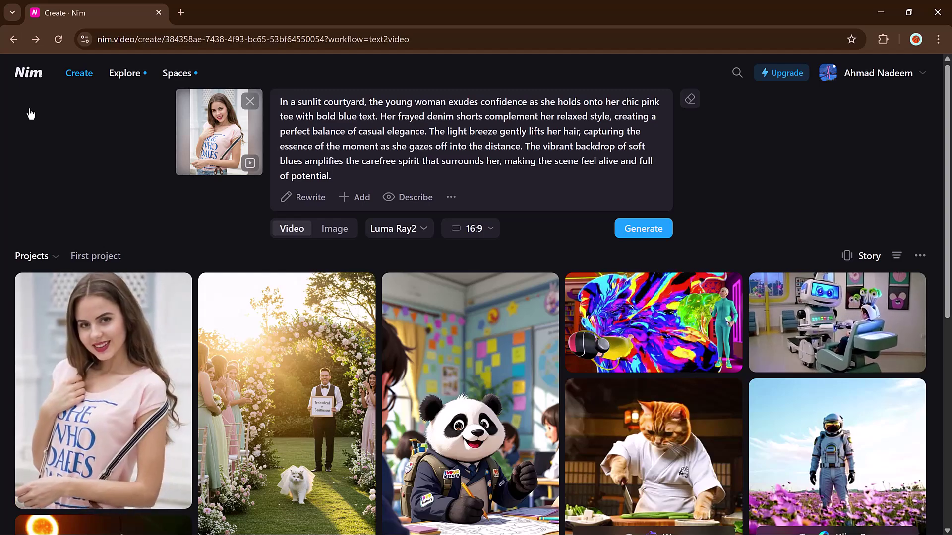
{"action": "left_click", "coordinate": [87, 82]}
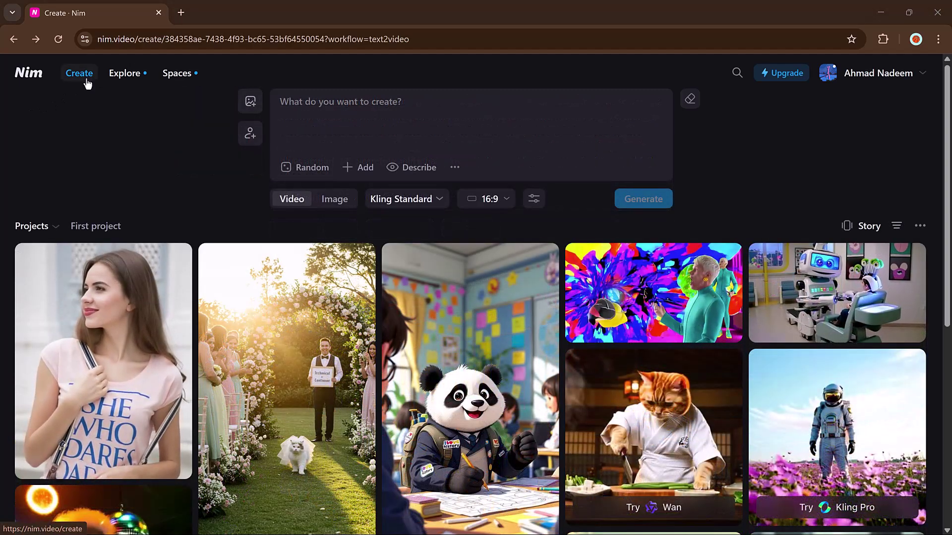
Choose Image or video from the Create menu and view the 'The ultimate AI video app' landing page.
{"action": "mouse_move", "coordinate": [88, 83]}
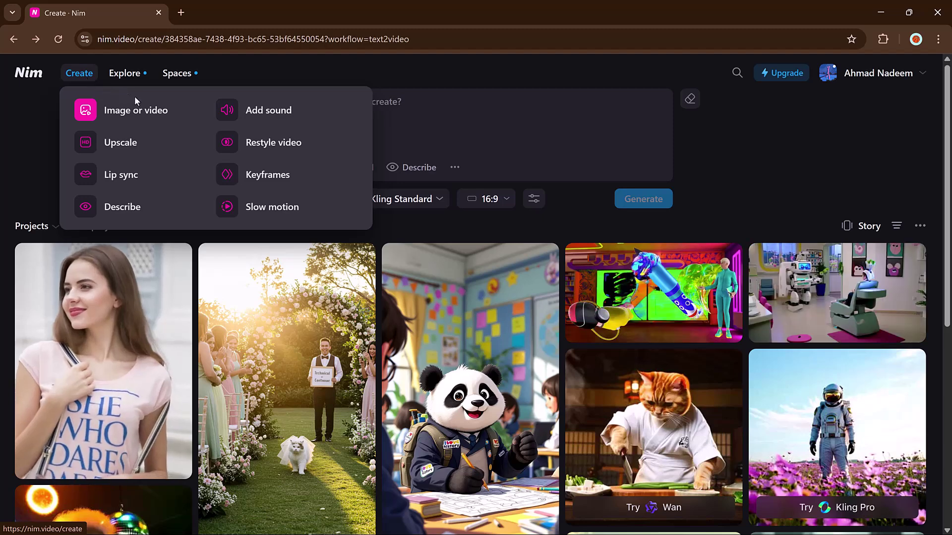
{"action": "left_click", "coordinate": [197, 127]}
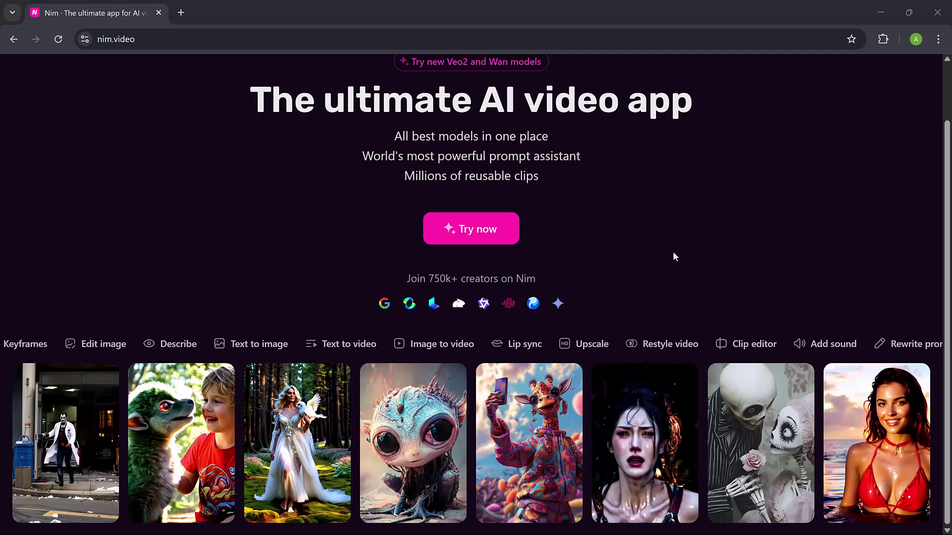
{"action": "scroll", "coordinate": [684, 255], "scroll_direction": "up", "scroll_amount": 1}
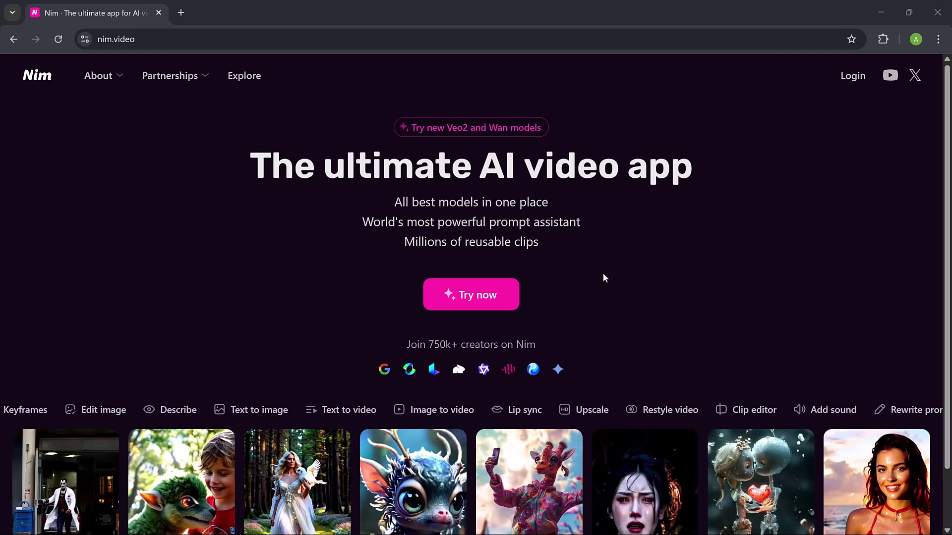
{"action": "scroll", "coordinate": [602, 276], "scroll_direction": "down", "scroll_amount": 1}
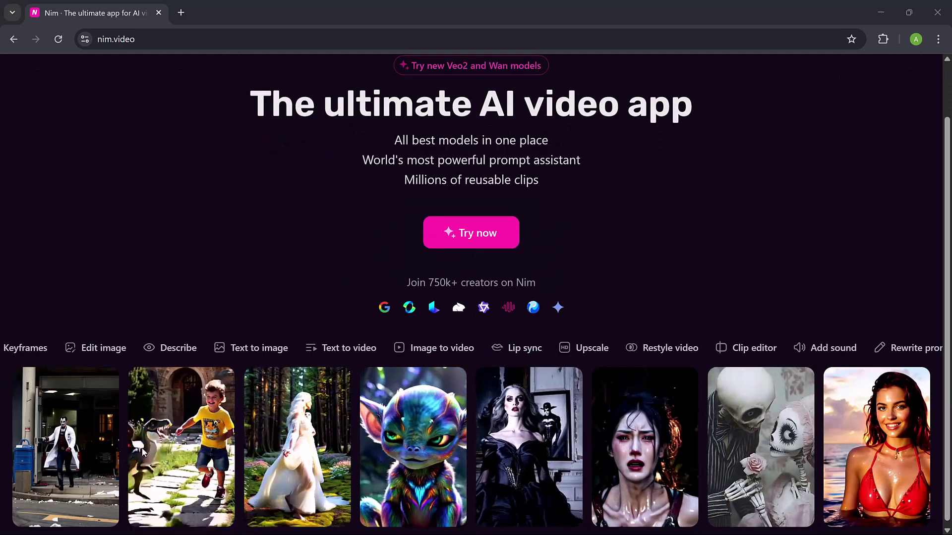